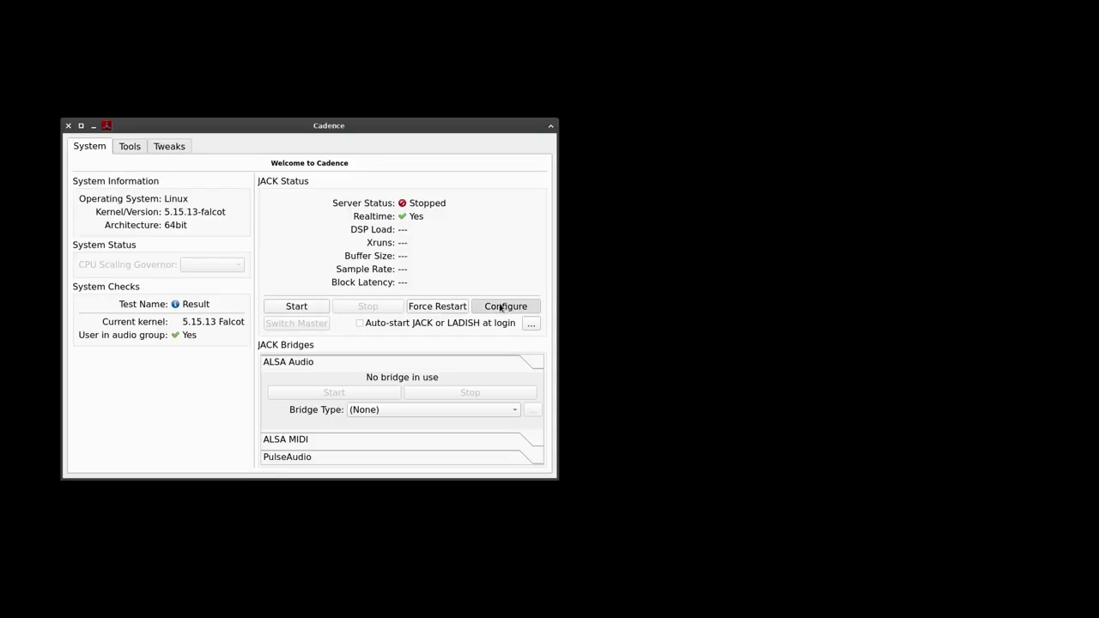
Confirm JACK uses the ALSA hw:M4,0 device at 48000 Hz with a 128-sample buffer.
left_click(501, 308)
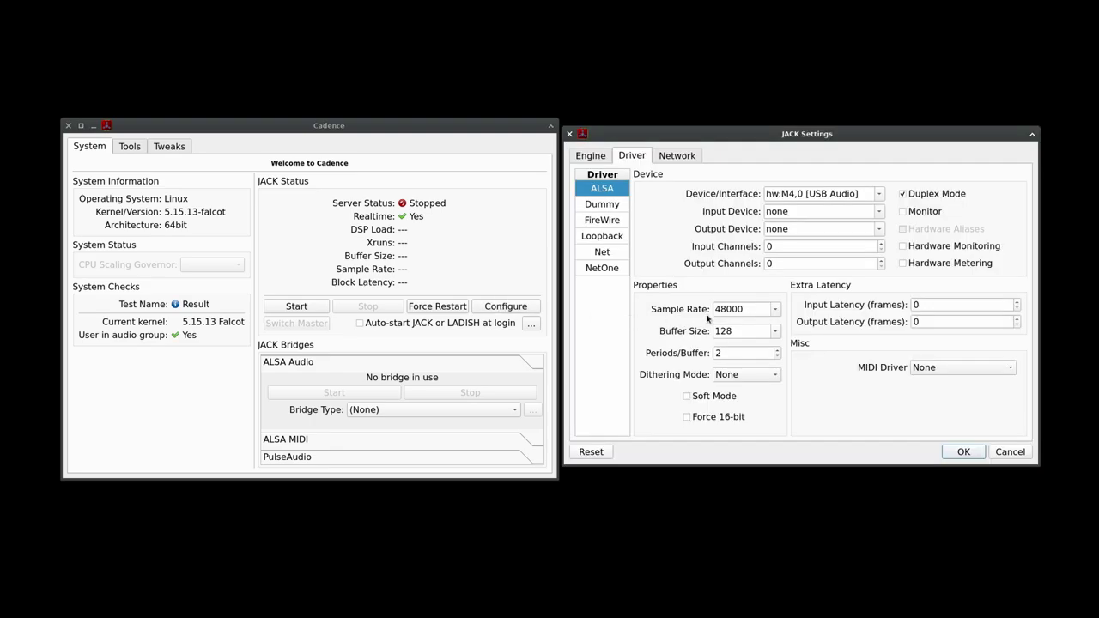
left_click(879, 194)
left_click(879, 194)
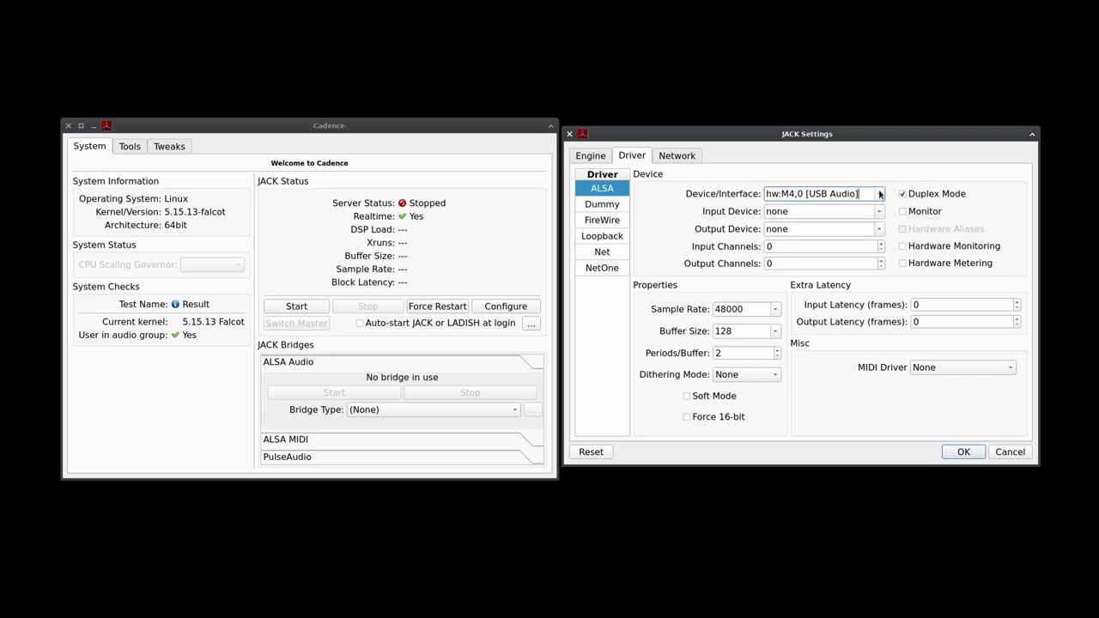
left_click(776, 311)
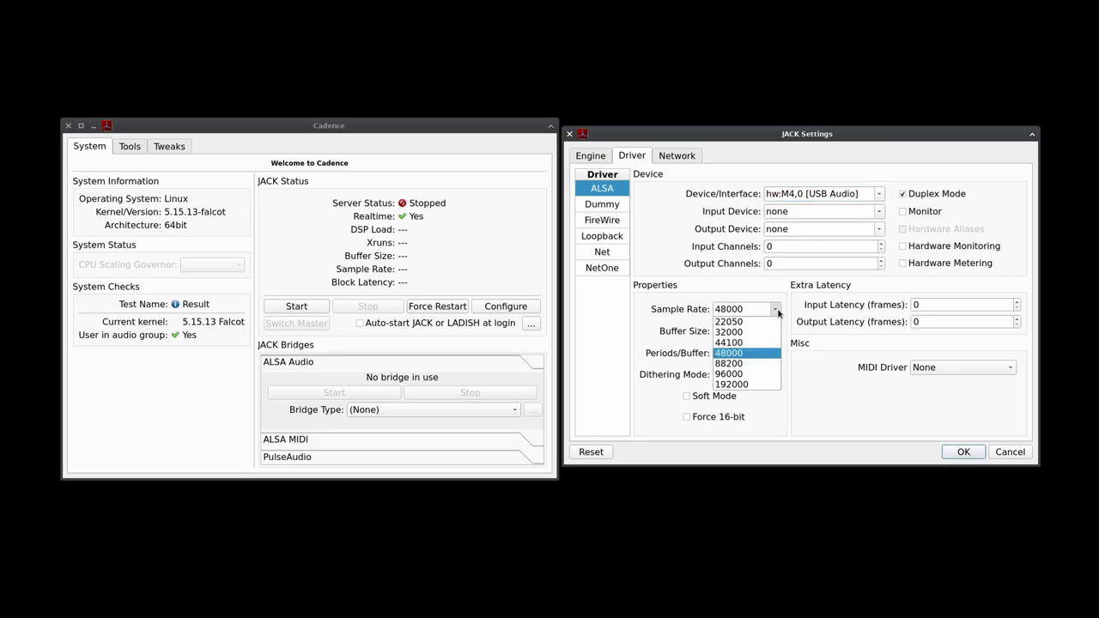
left_click(777, 311)
left_click(776, 331)
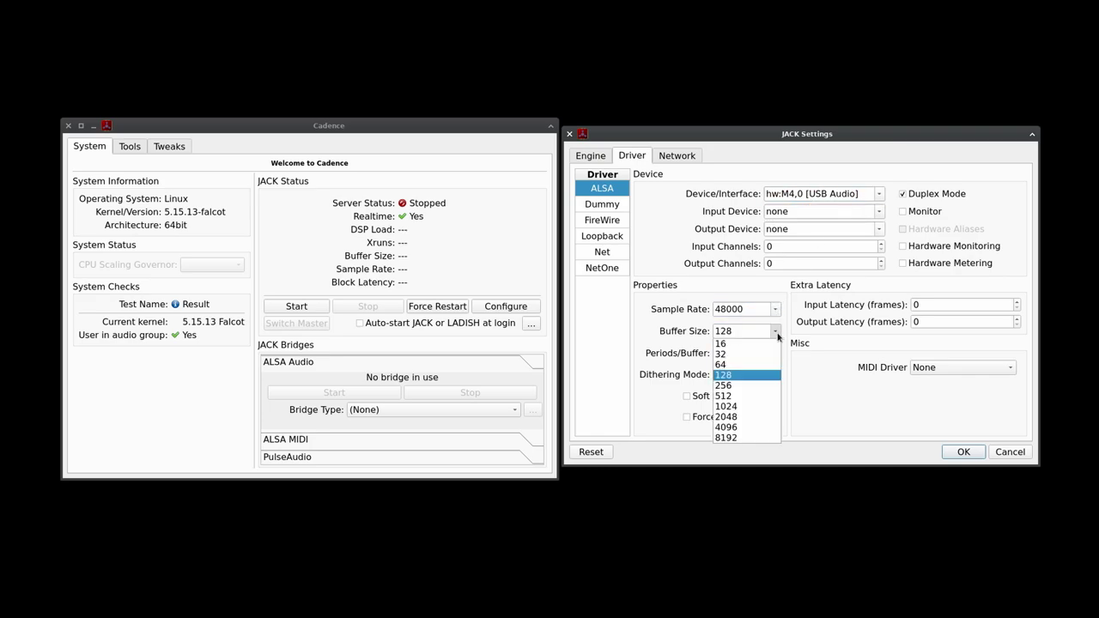
left_click(777, 333)
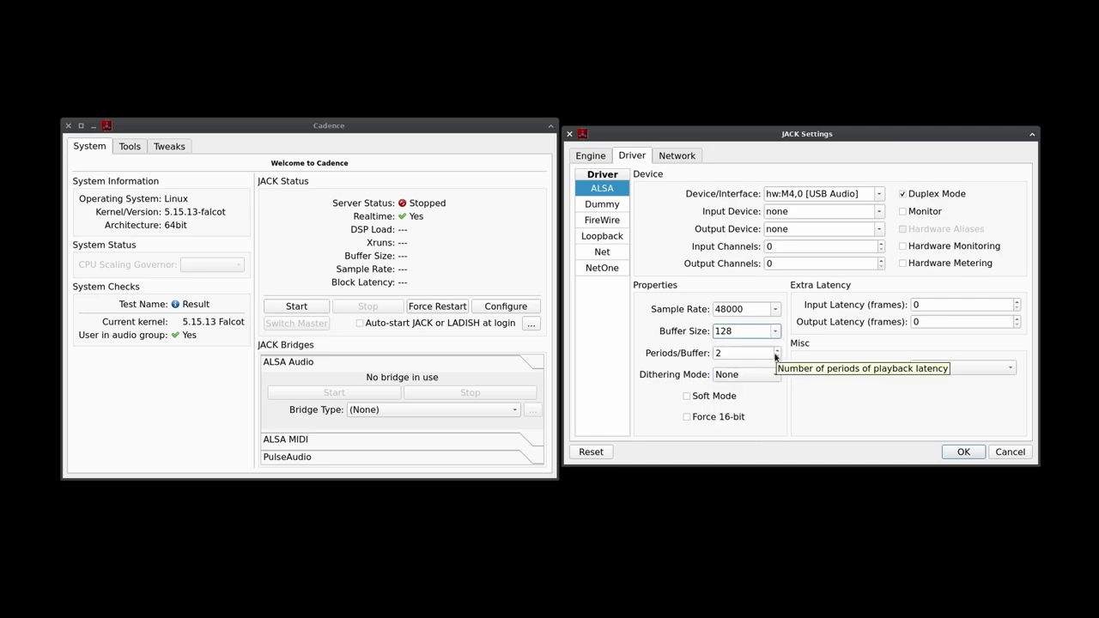
Review the Engine settings, accept them, and start the JACK server at 2.7 ms latency.
left_click(592, 155)
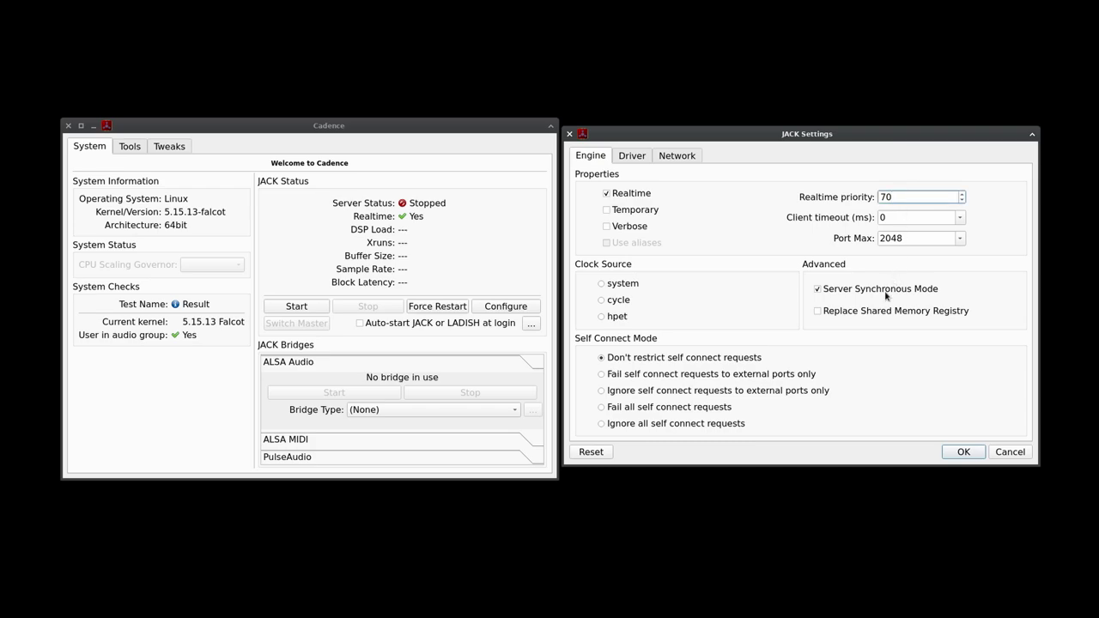
left_click(962, 452)
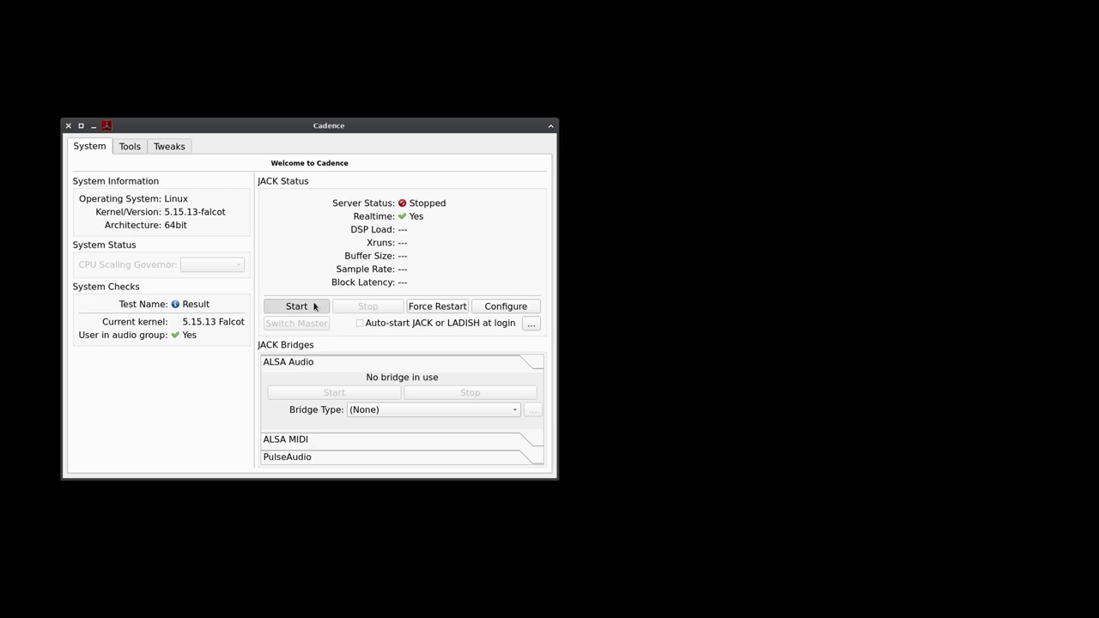
left_click(315, 306)
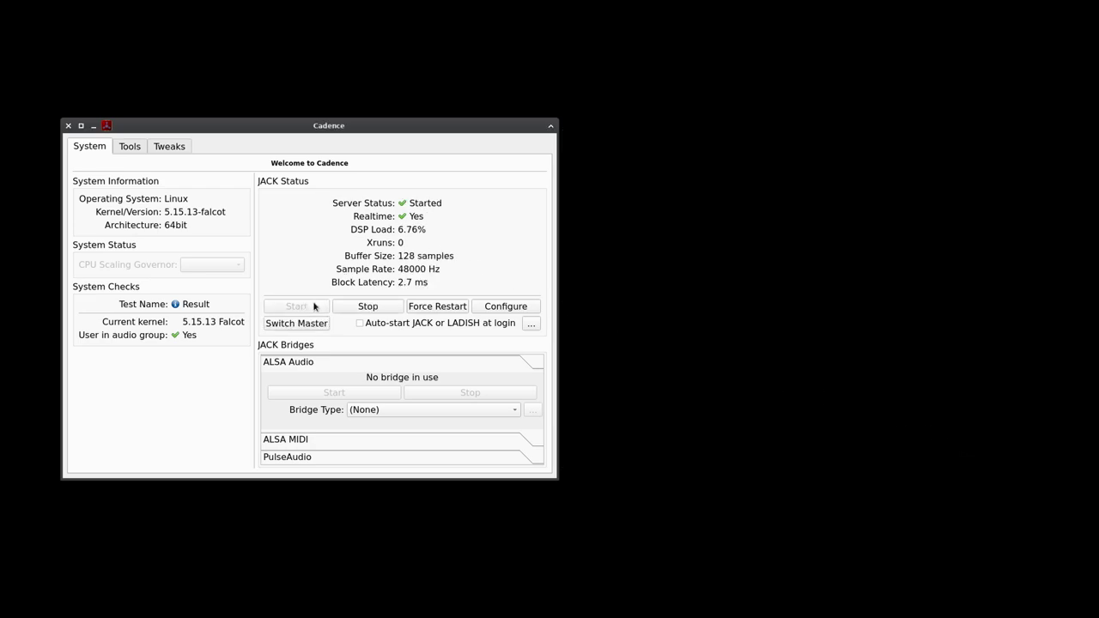
Launch Catia from Cadence's Tools and inspect the system capture_4 and playback_1 port connections.
left_click(123, 153)
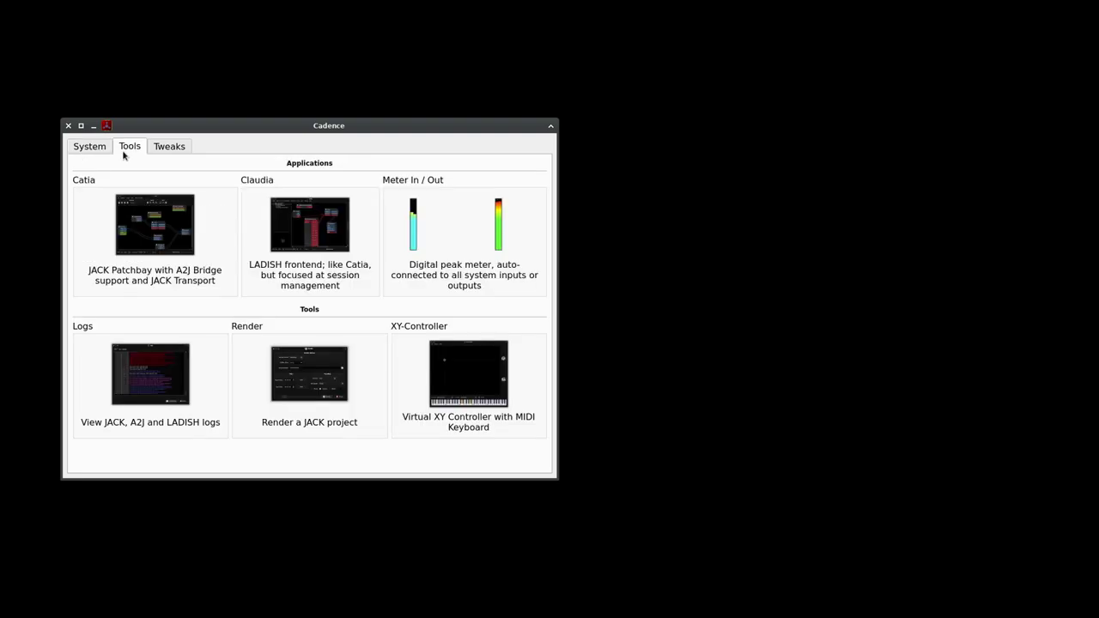
left_click(163, 223)
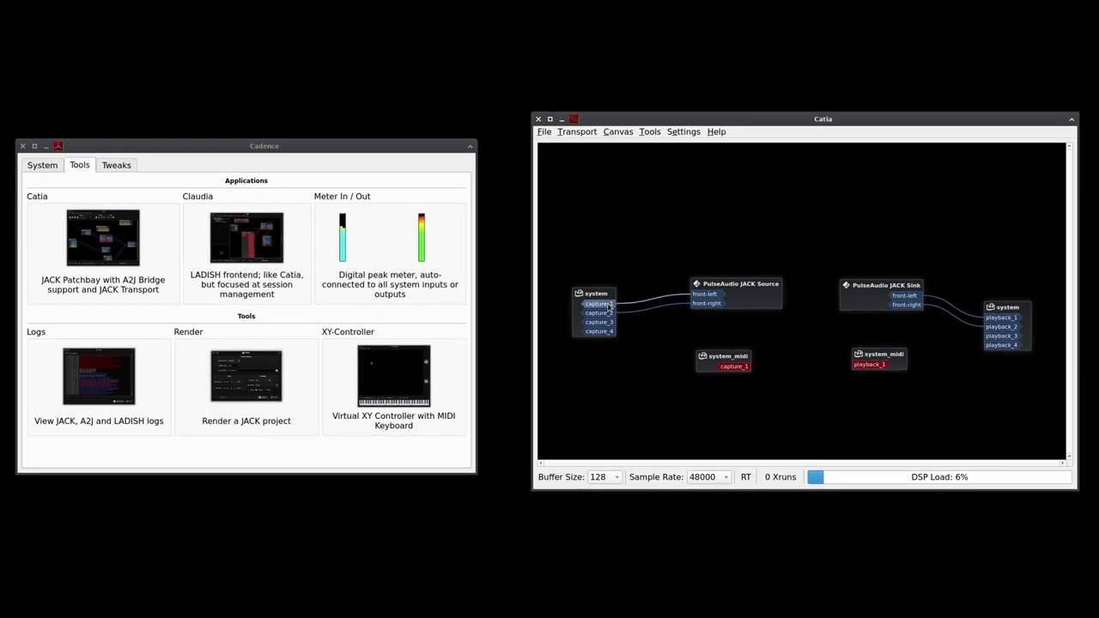
left_click(604, 335)
left_click(604, 335)
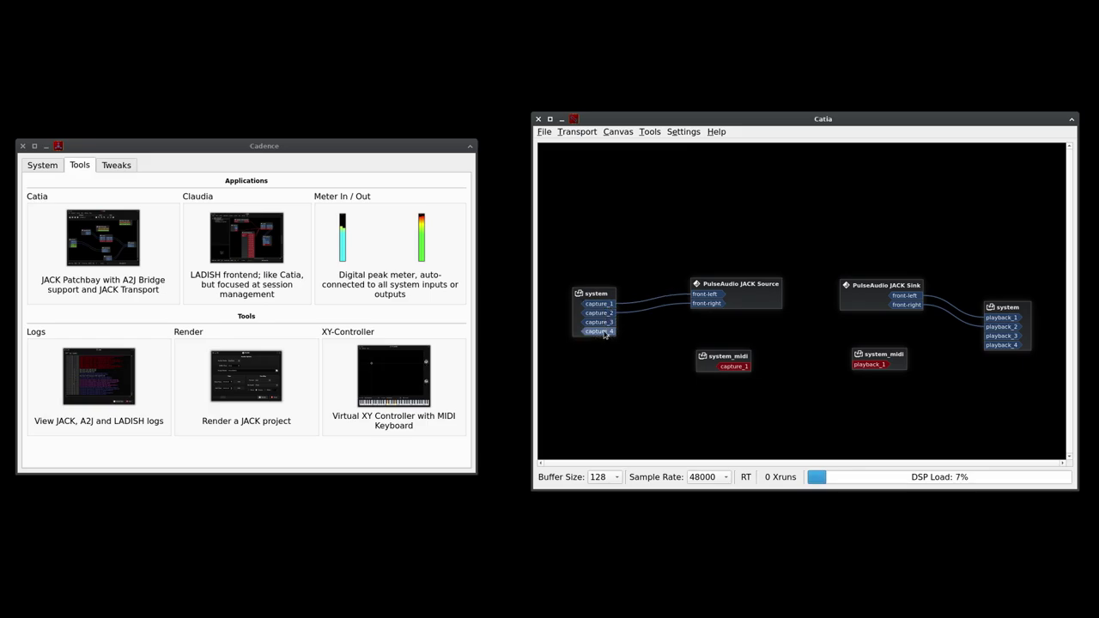
left_click(1020, 318)
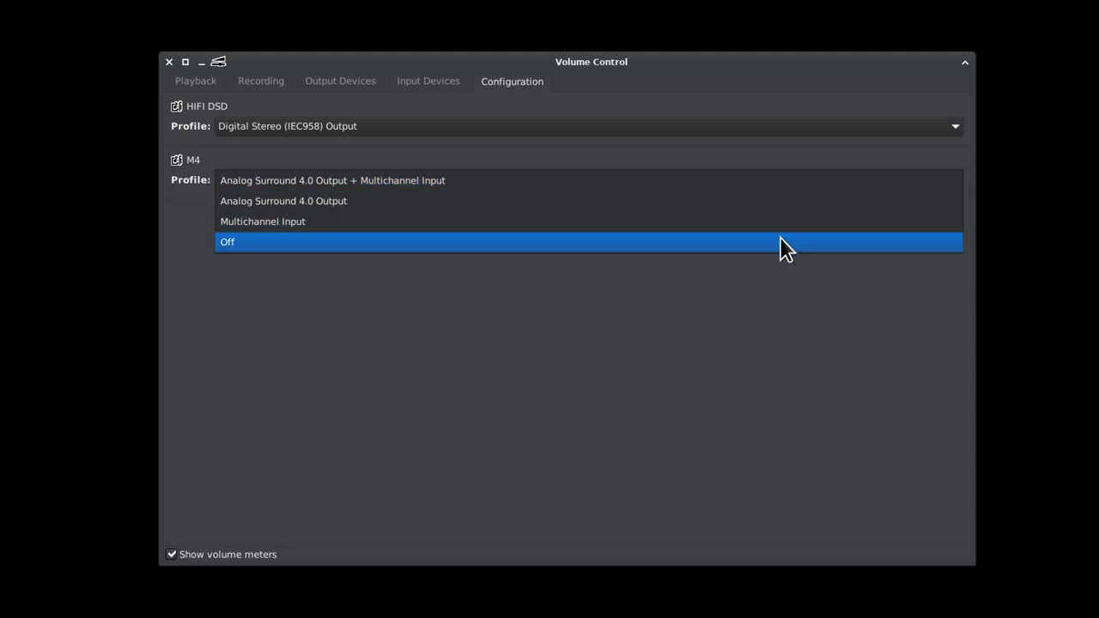
Set the M4 to Analog Surround 4.0 Output + Multichannel Input and keep its Analog Output port.
left_click(788, 182)
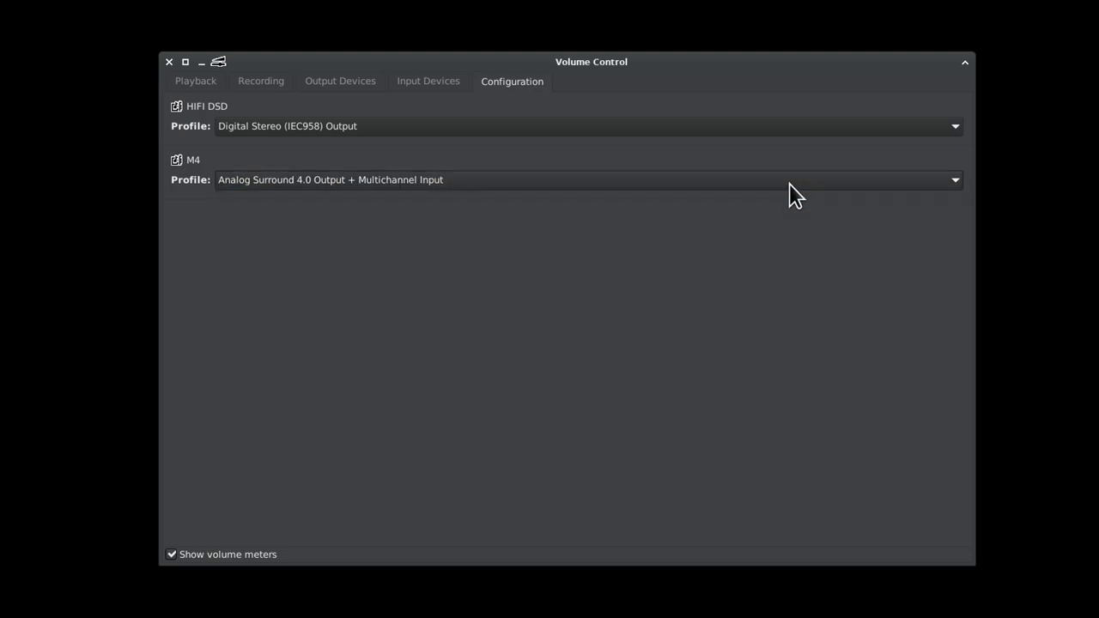
left_click(423, 85)
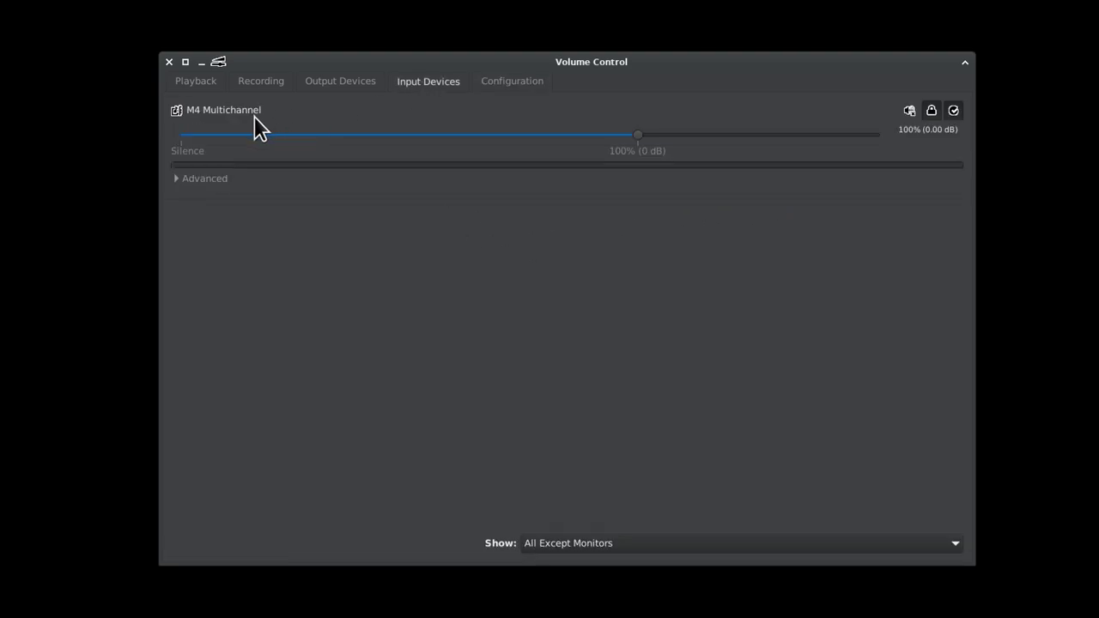
left_click(346, 88)
left_click(333, 260)
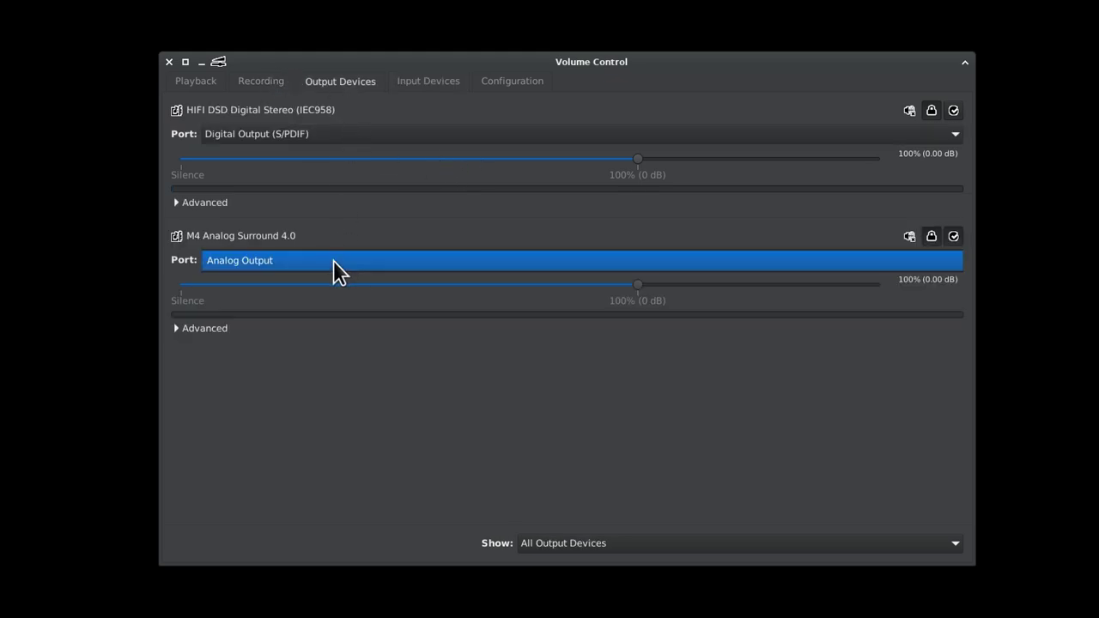
left_click(333, 260)
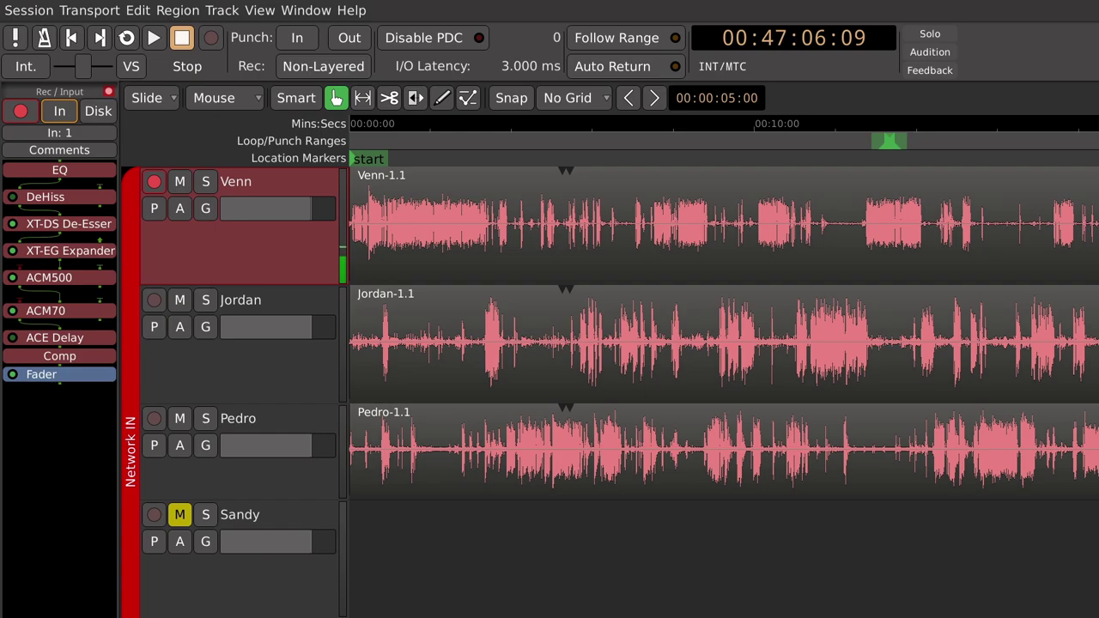
Browse the recorded regions along the timeline and bring the playhead back to an earlier point.
scroll(724, 335, "right", 5)
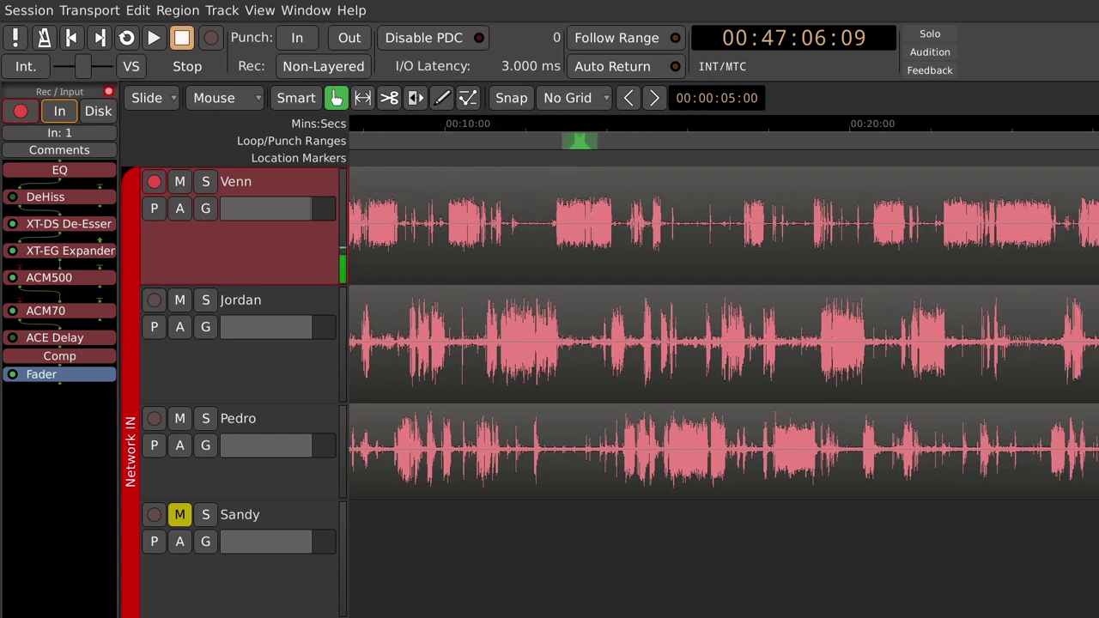
scroll(724, 335, "right", 1)
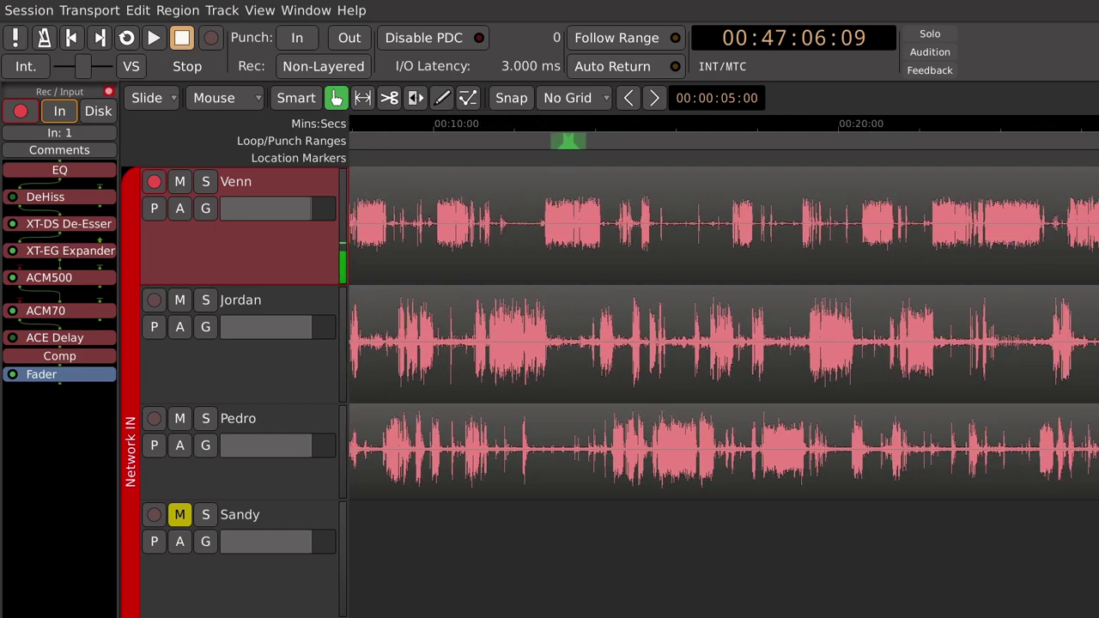
scroll(724, 334, "right", 4)
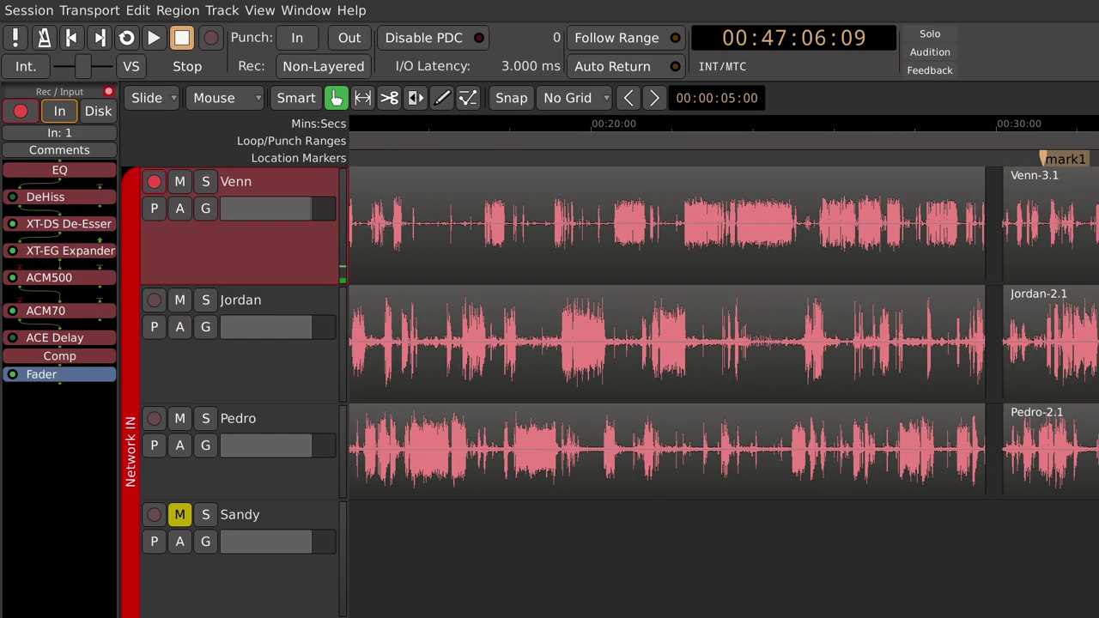
scroll(724, 334, "right", 1)
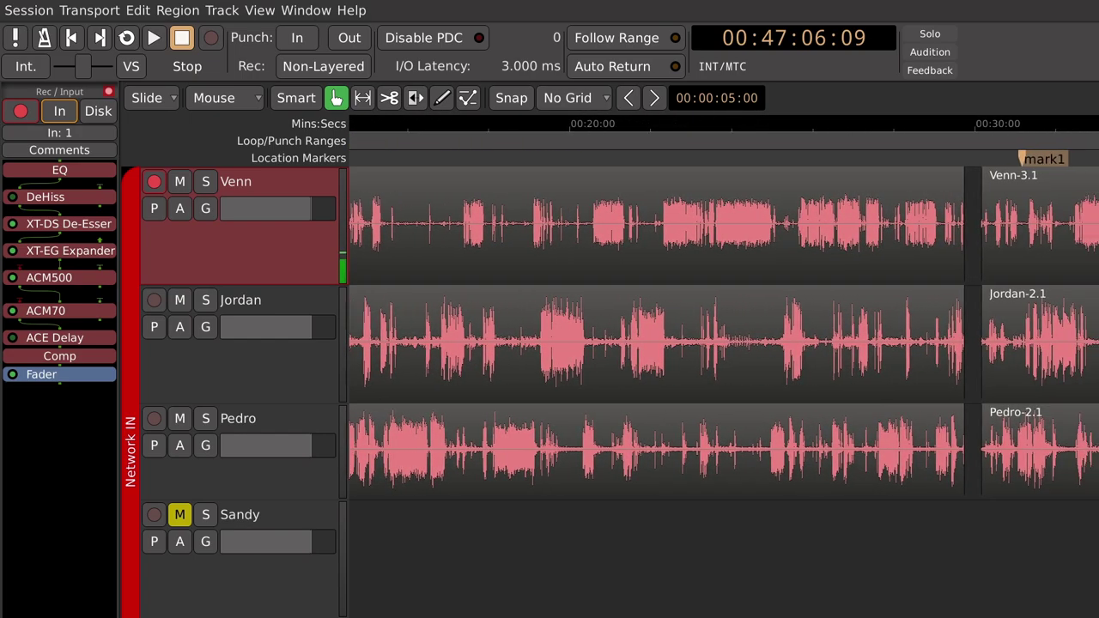
scroll(724, 367, "right", 15)
scroll(724, 335, "right", 2)
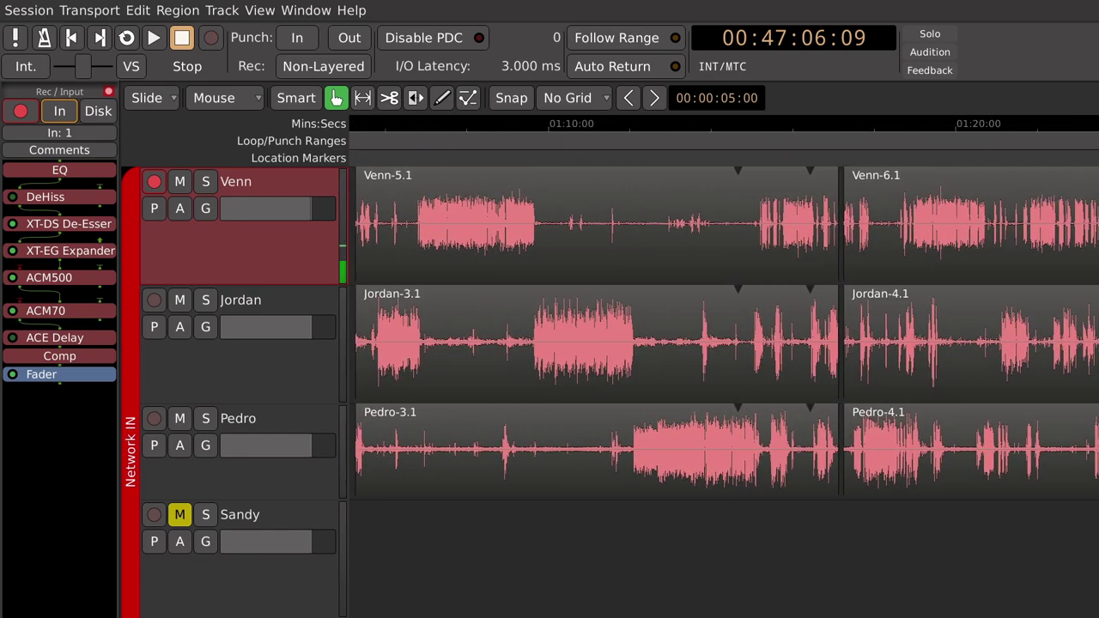
key("End")
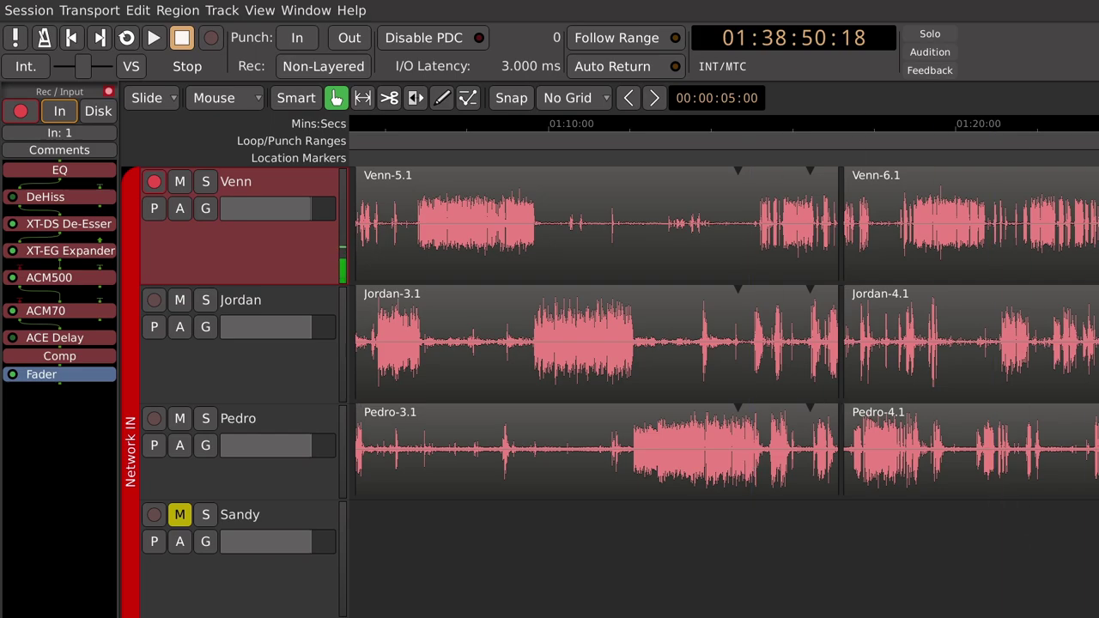
scroll(724, 326, "left", 3)
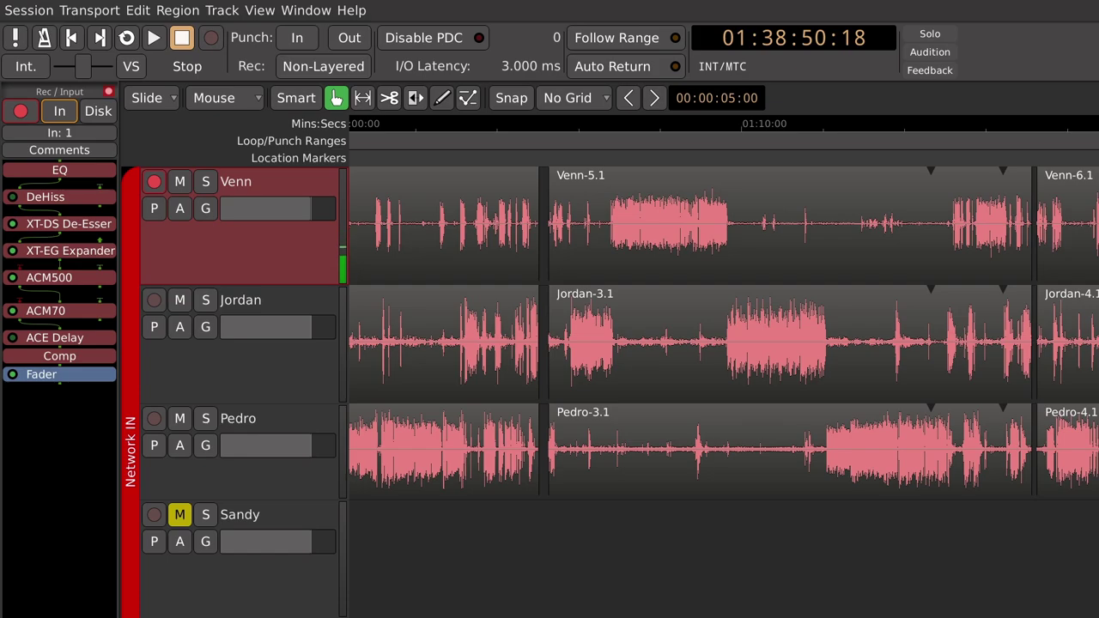
scroll(724, 326, "left", 2)
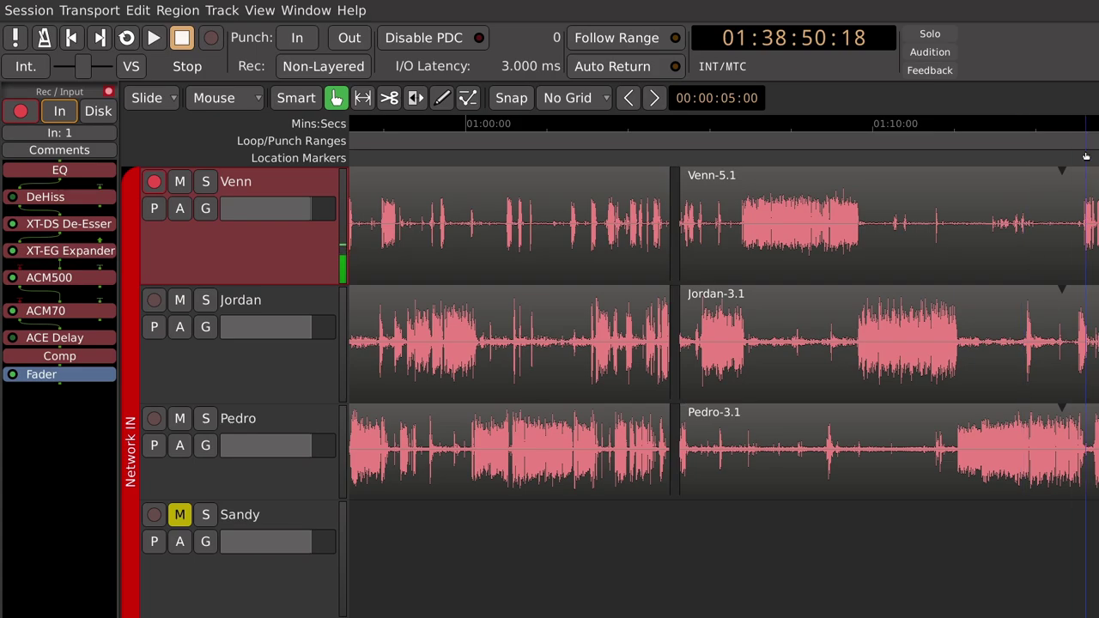
left_click_drag(1089, 159, 1029, 239)
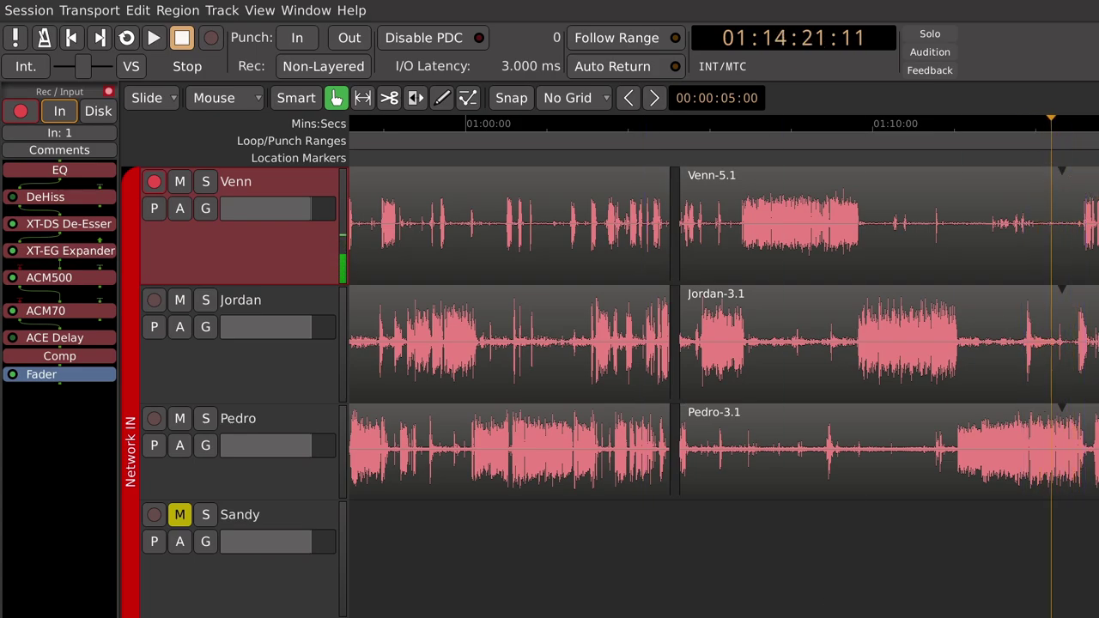
Place the playhead just before the 00:40 mark.
scroll(1029, 240, "right", 1)
scroll(724, 367, "right", 3)
scroll(724, 367, "left", 15)
scroll(724, 367, "left", 3)
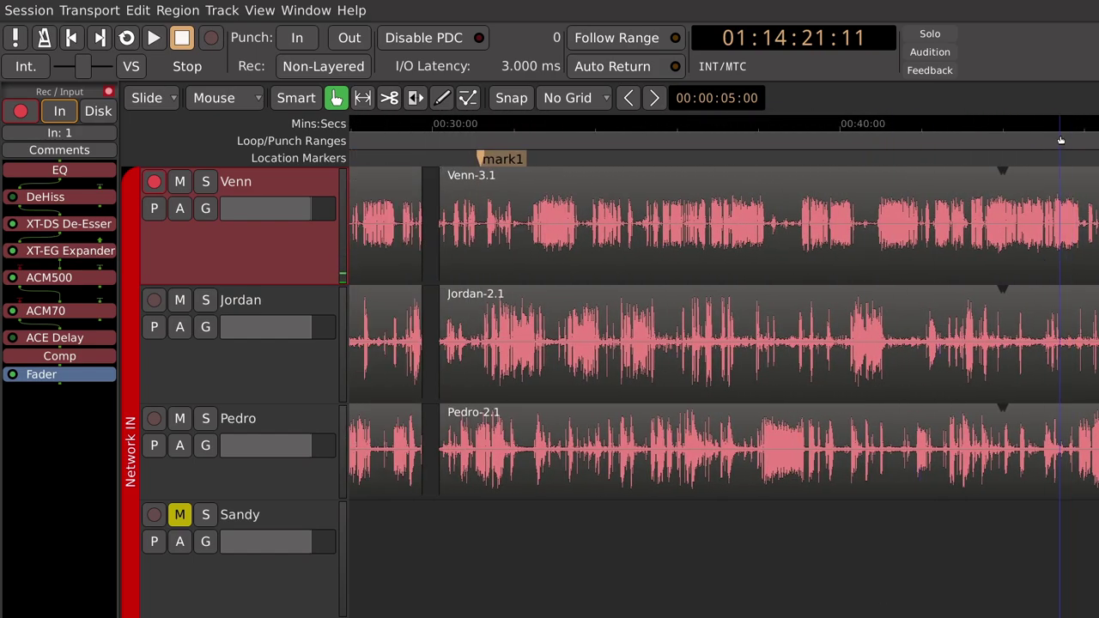
left_click(1019, 163)
left_click_drag(1018, 163, 1008, 158)
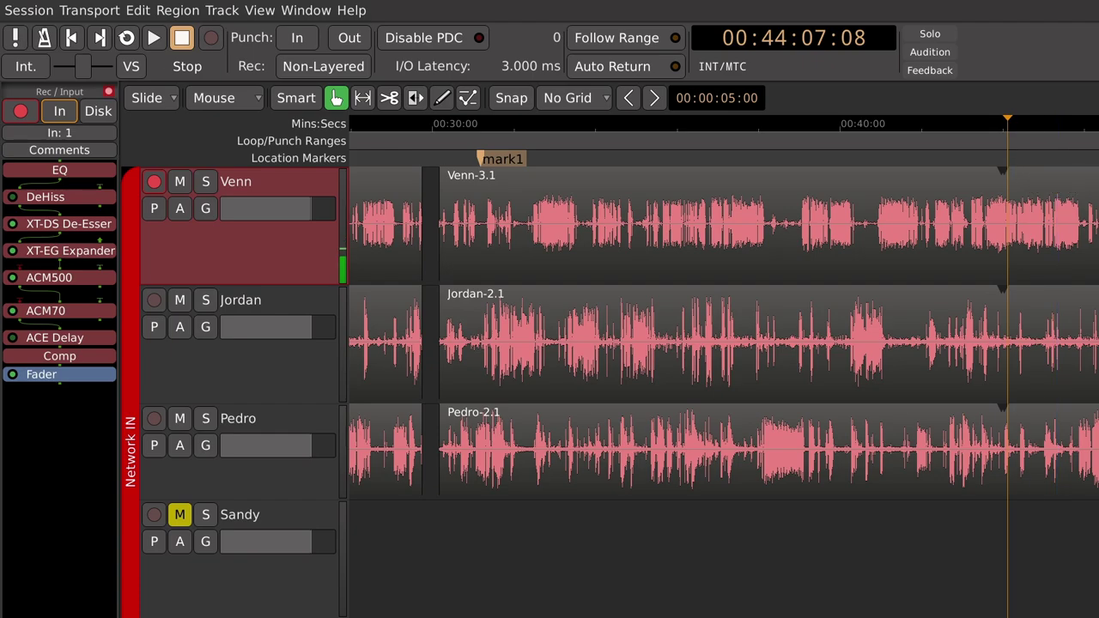
Park the playhead near the session start, with the clock reading 00:05:20:00.
scroll(724, 343, "left", 11)
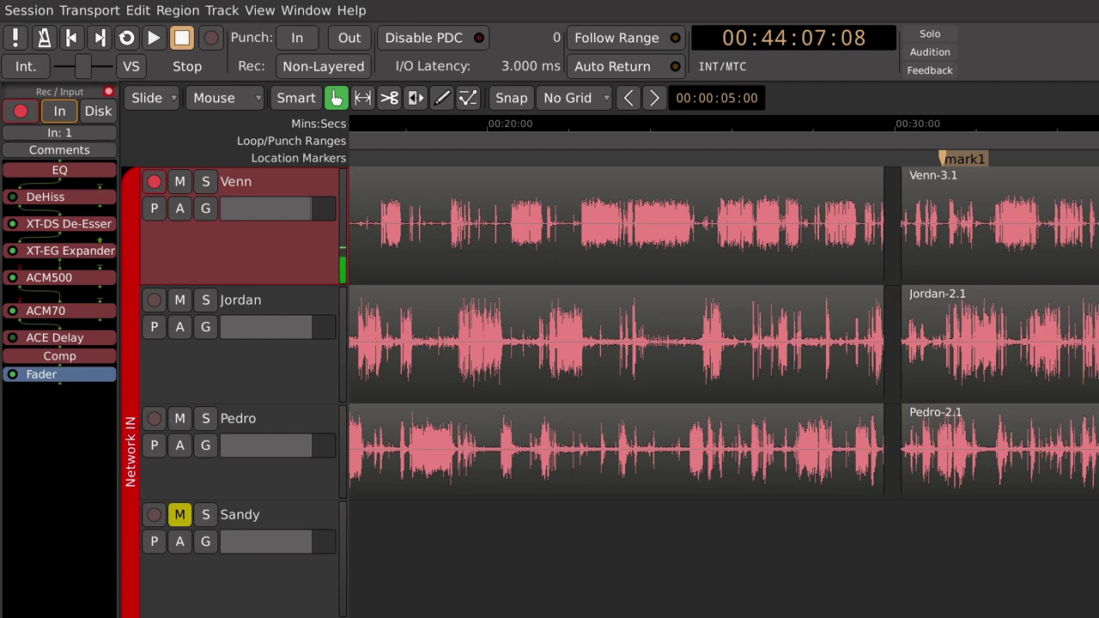
scroll(724, 343, "left", 20)
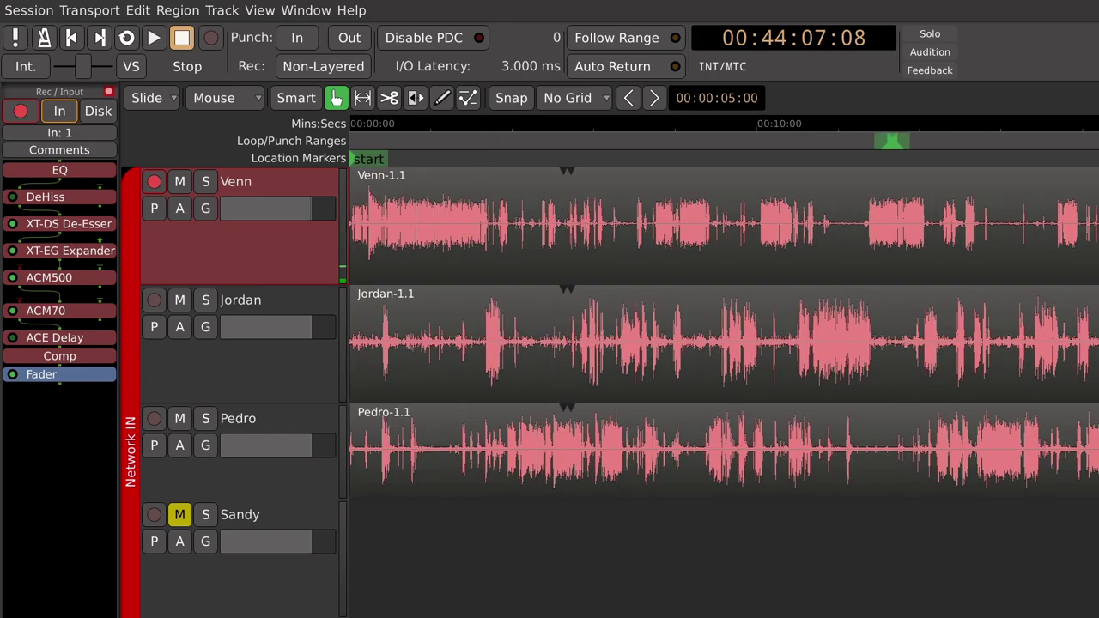
scroll(724, 343, "right", 1)
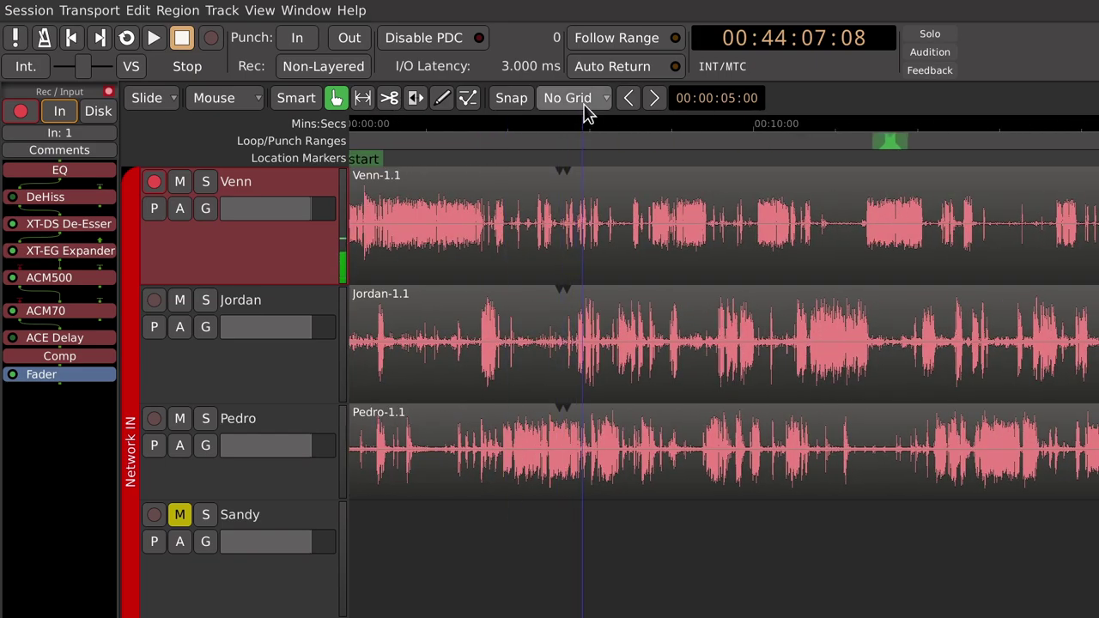
left_click_drag(570, 151, 563, 158)
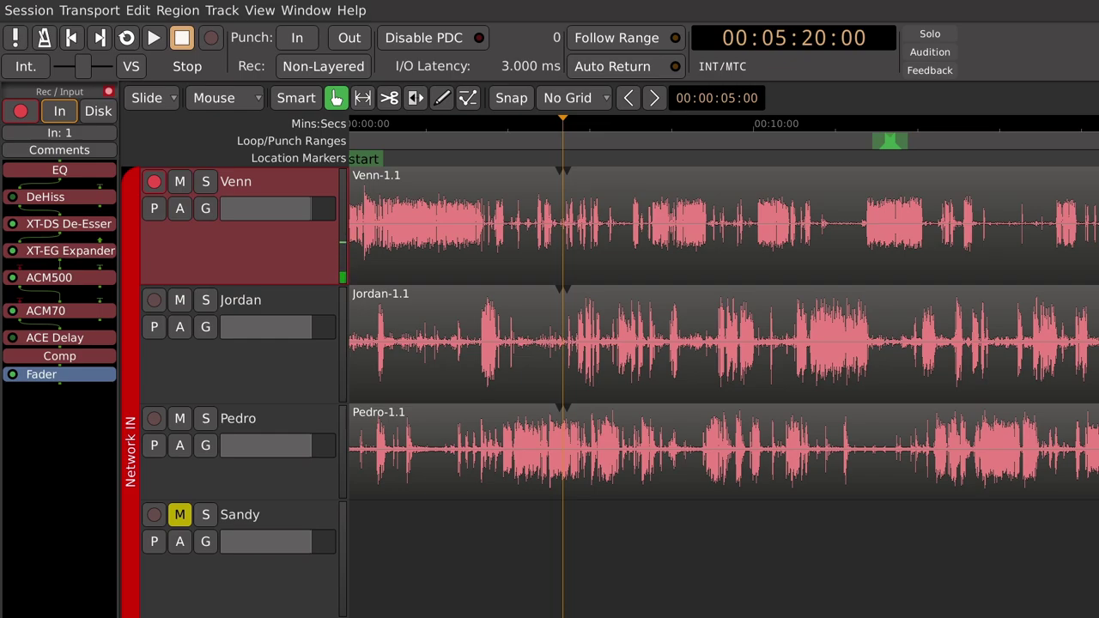
scroll(724, 307, "right", 15)
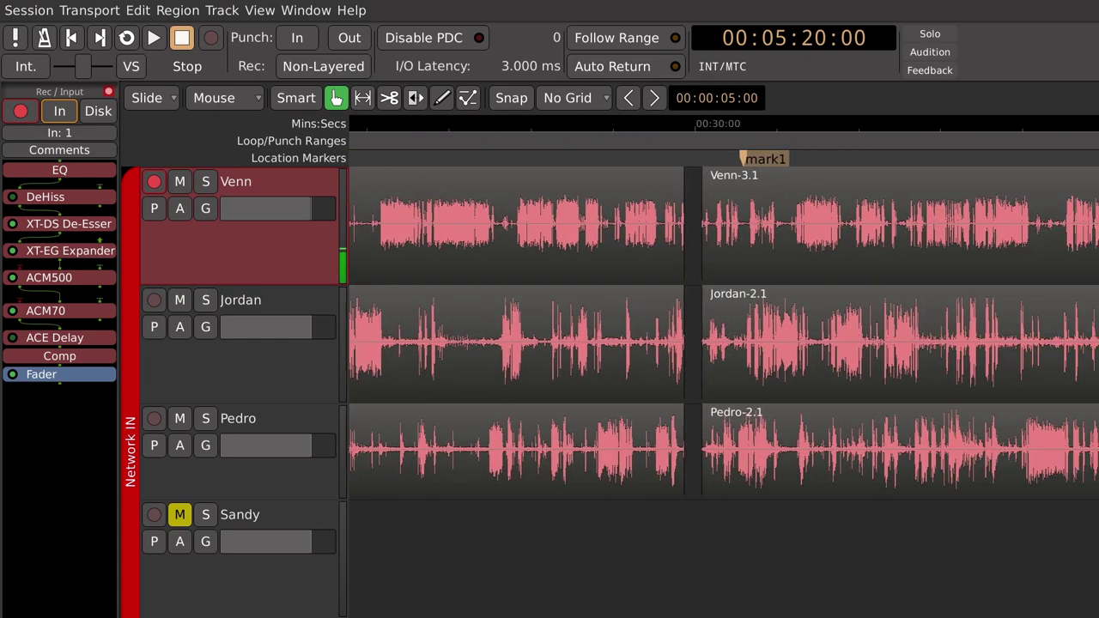